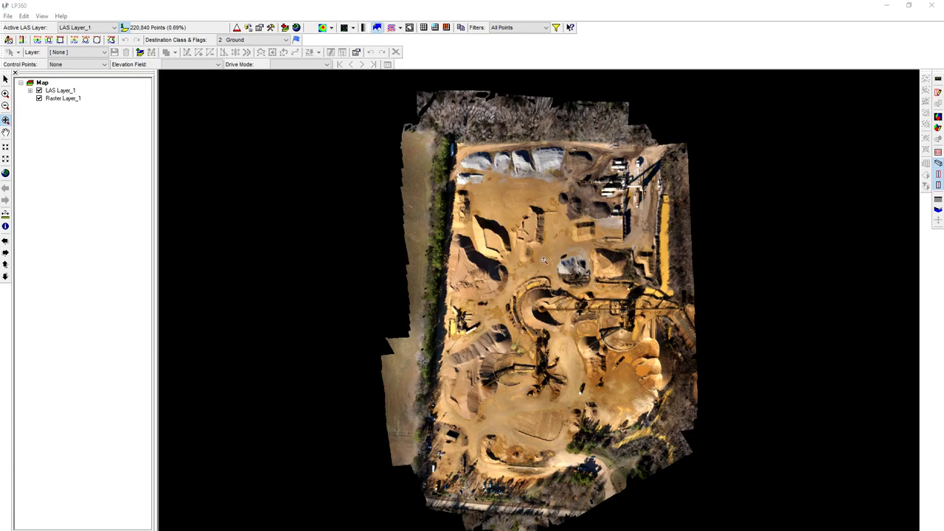
# Start an ASCII XYZ+ import with Shapefiles as the output format and add Ajax_Control.txt as the source file
pyautogui.click(9, 17)
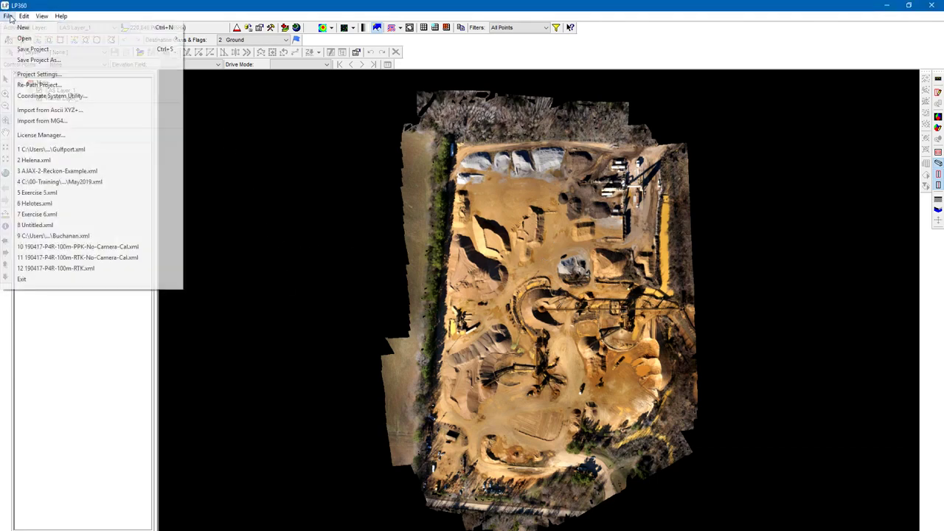
pyautogui.click(81, 113)
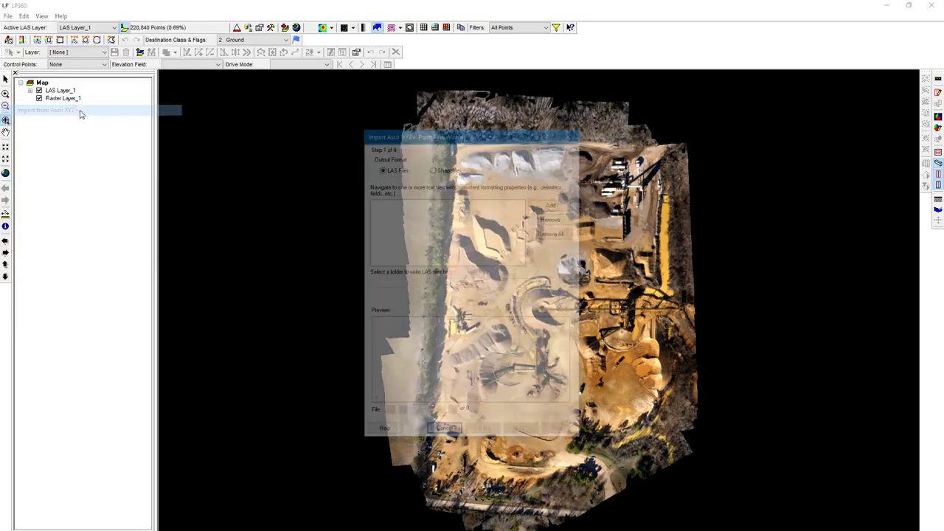
pyautogui.click(445, 169)
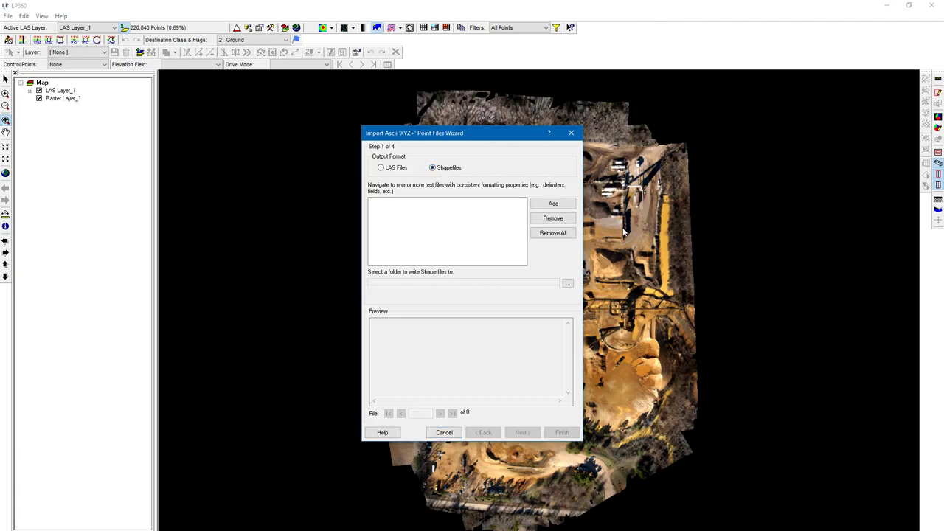
pyautogui.click(572, 204)
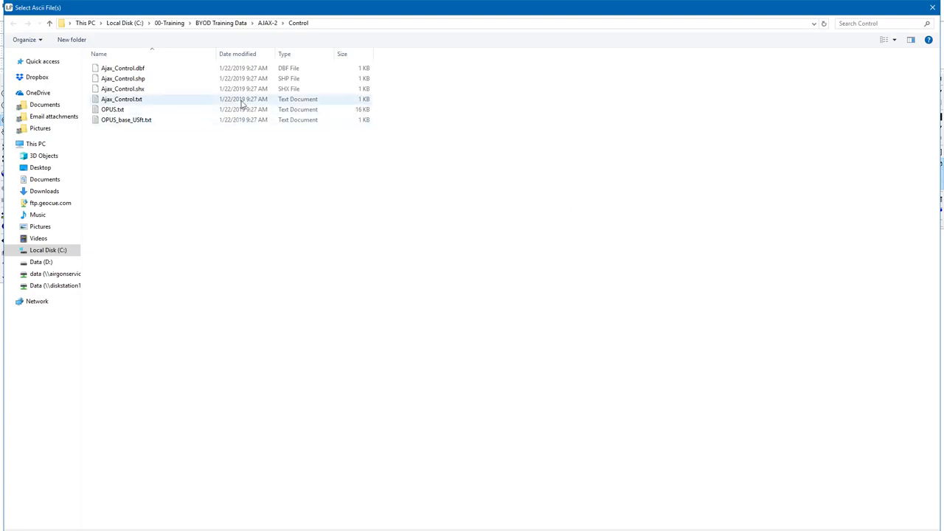
pyautogui.click(241, 103)
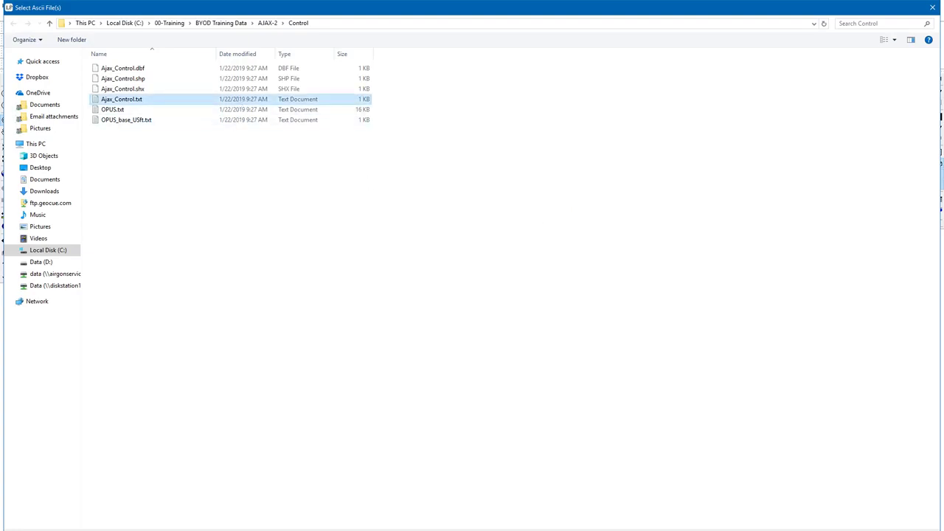
pyautogui.press('Return')
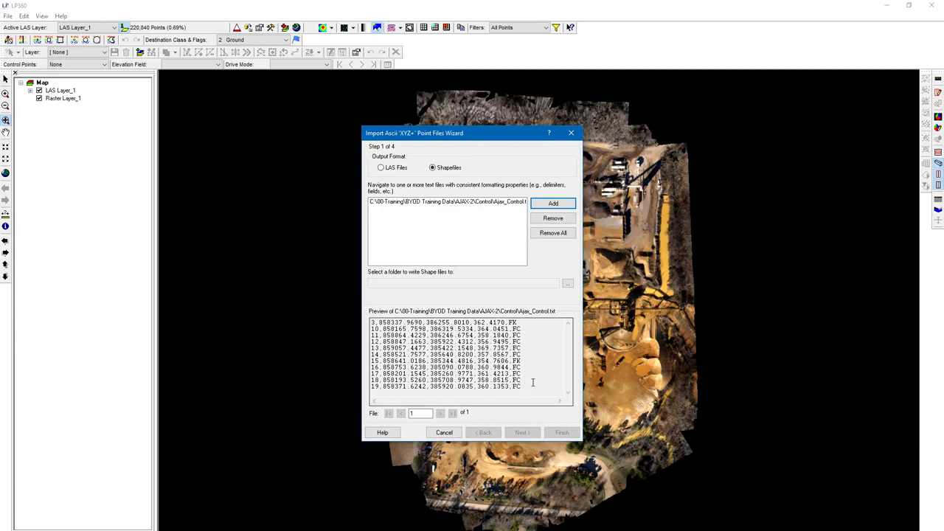
# Choose the AJAX-2 Control folder as the shapefile output location and continue to the delimiter settings
pyautogui.click(568, 285)
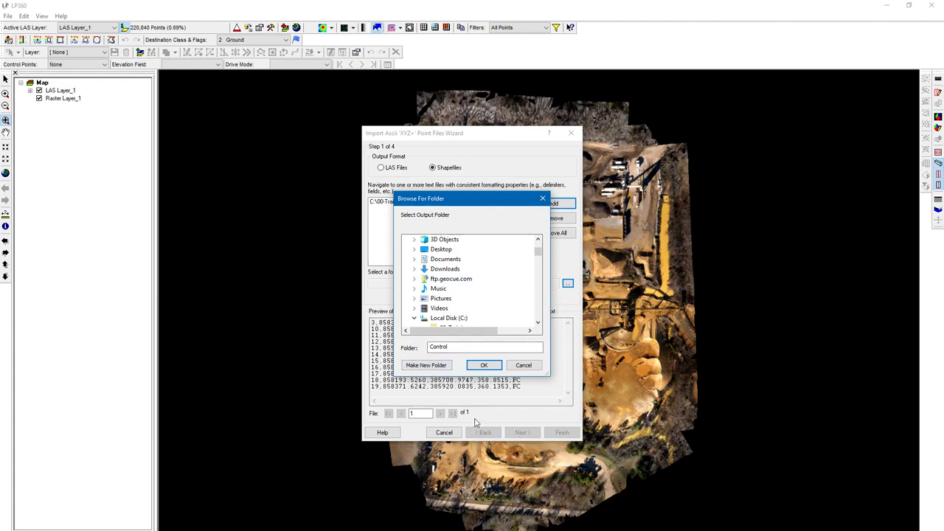
pyautogui.click(484, 365)
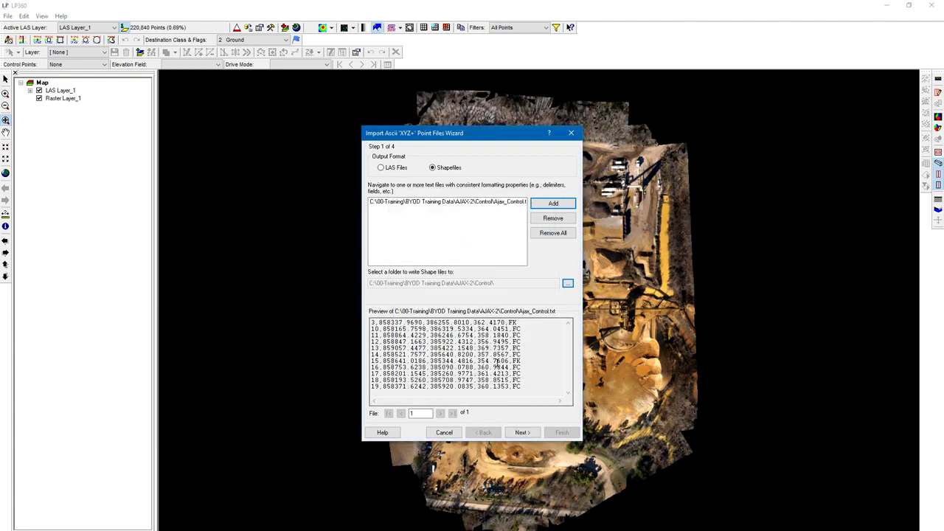
pyautogui.click(521, 433)
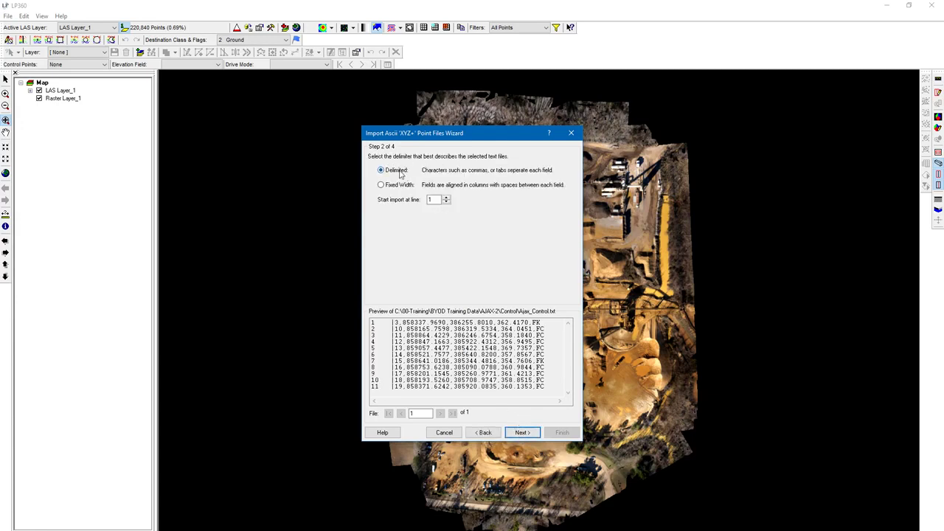
# Keep the delimited format and choose Comma as the delimiter for the text file
pyautogui.click(521, 432)
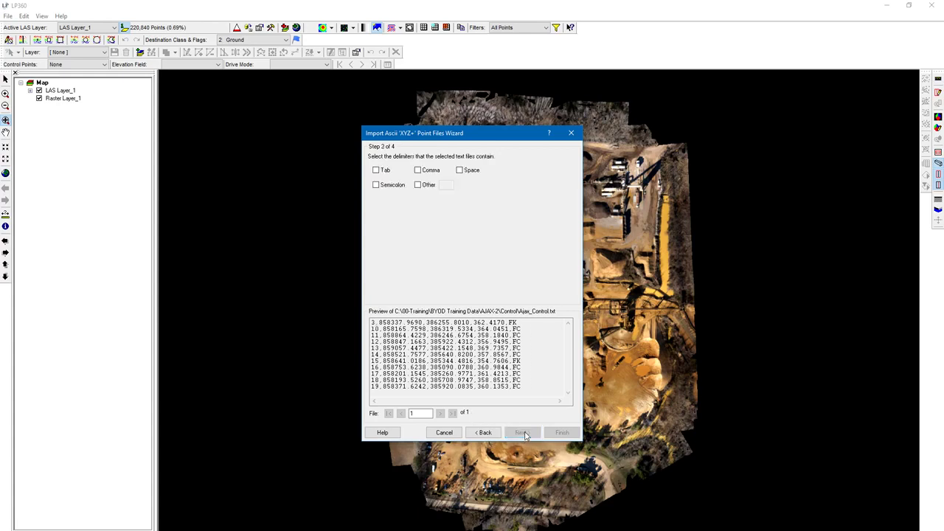
pyautogui.click(419, 170)
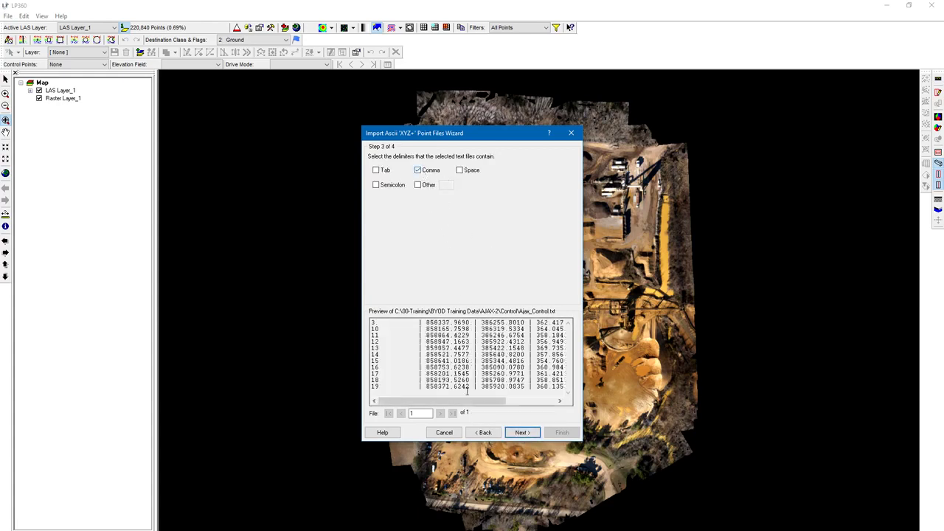
pyautogui.moveTo(468, 403); pyautogui.dragTo(537, 412)
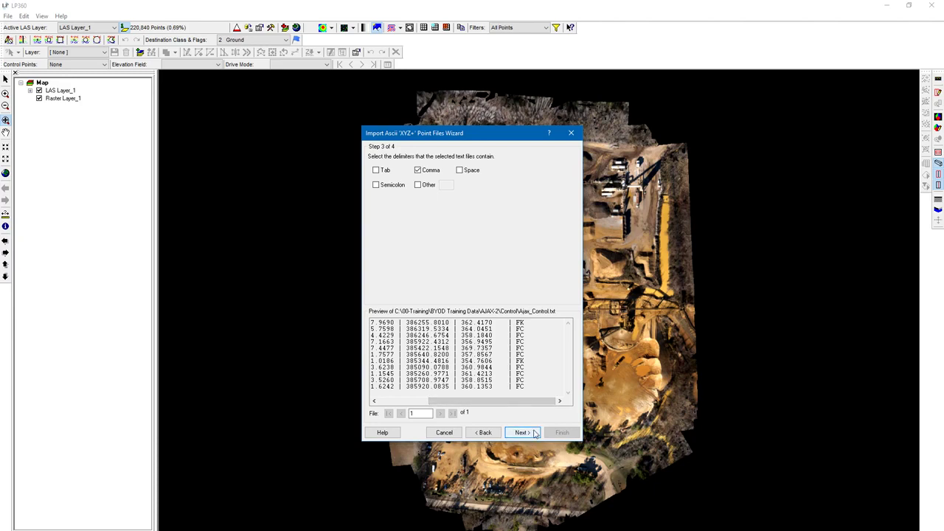
pyautogui.click(536, 435)
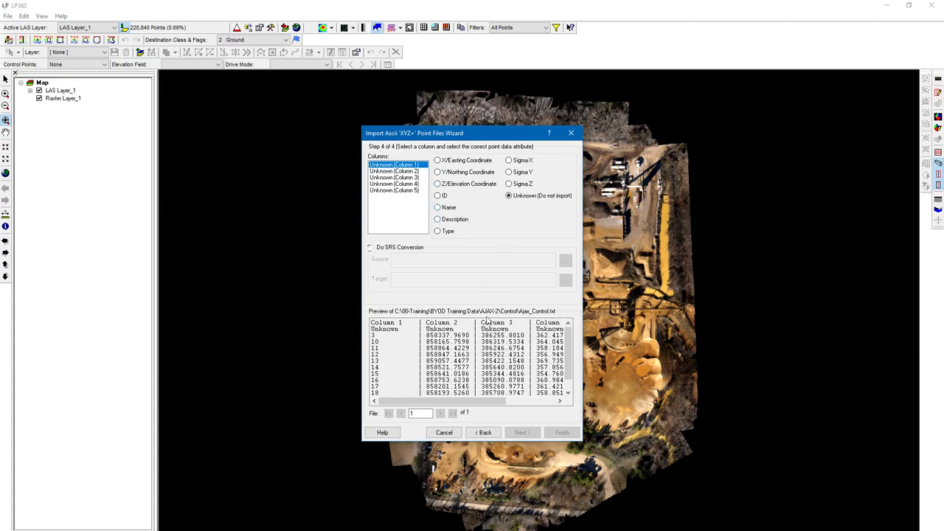
# Assign column 1 as Name, column 2 as X/Easting Coordinate and column 3 as Y/Northing Coordinate
pyautogui.click(438, 208)
pyautogui.click(417, 171)
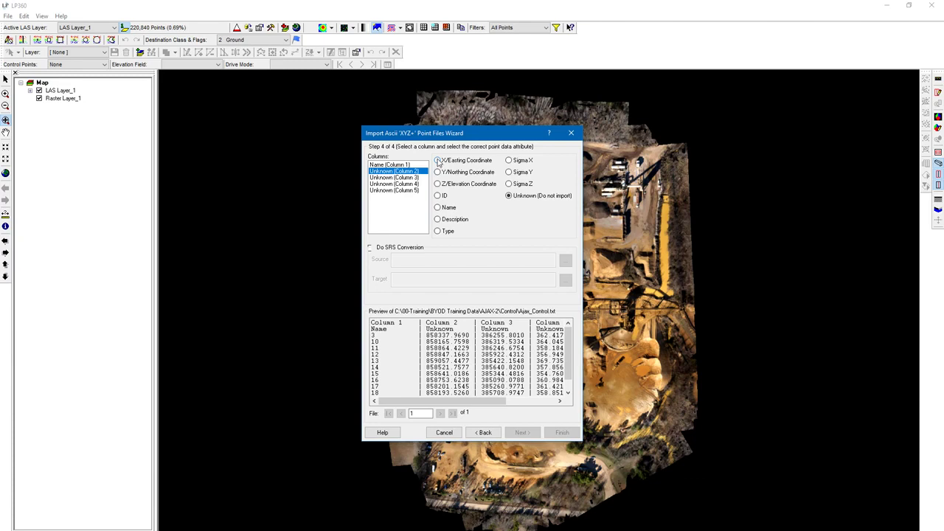
pyautogui.click(438, 161)
pyautogui.click(412, 178)
pyautogui.click(437, 173)
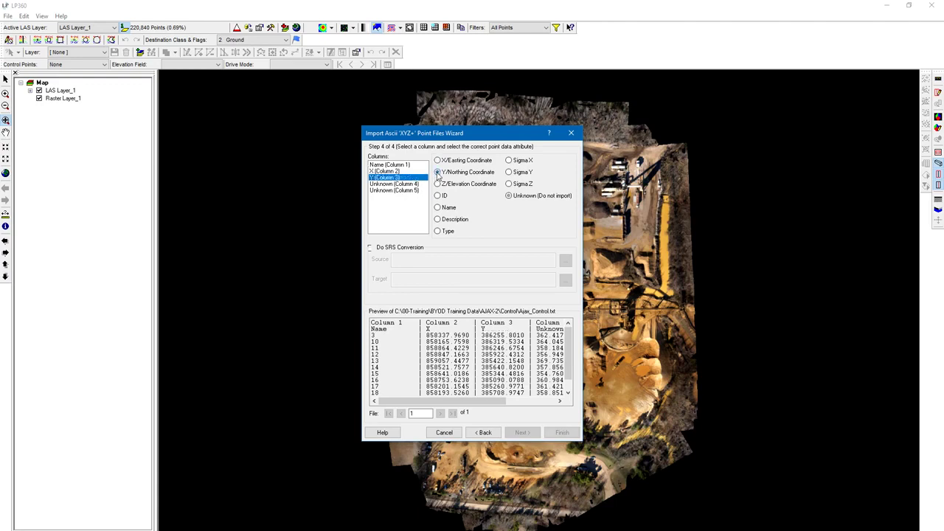
# Assign column 4 as Z/Elevation Coordinate and column 5 as Type
pyautogui.click(413, 185)
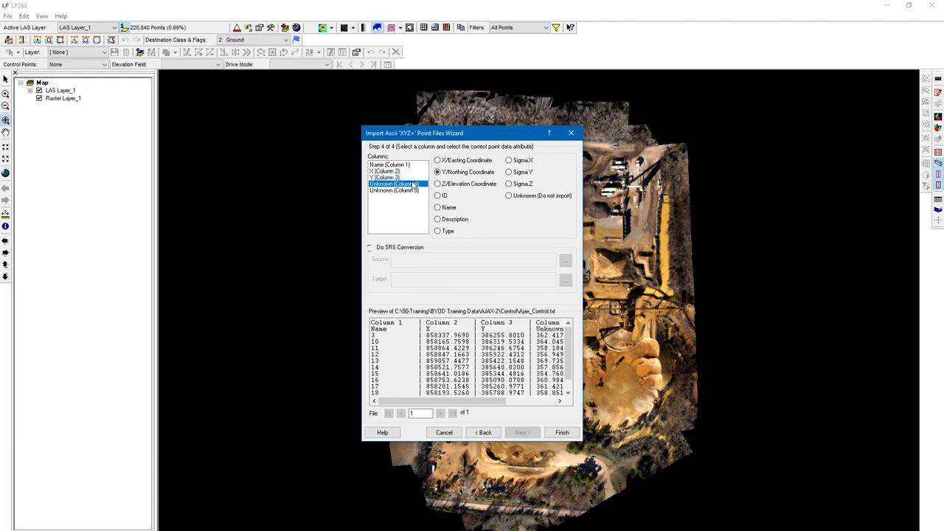
pyautogui.click(438, 183)
pyautogui.moveTo(490, 404); pyautogui.dragTo(523, 401)
pyautogui.click(407, 191)
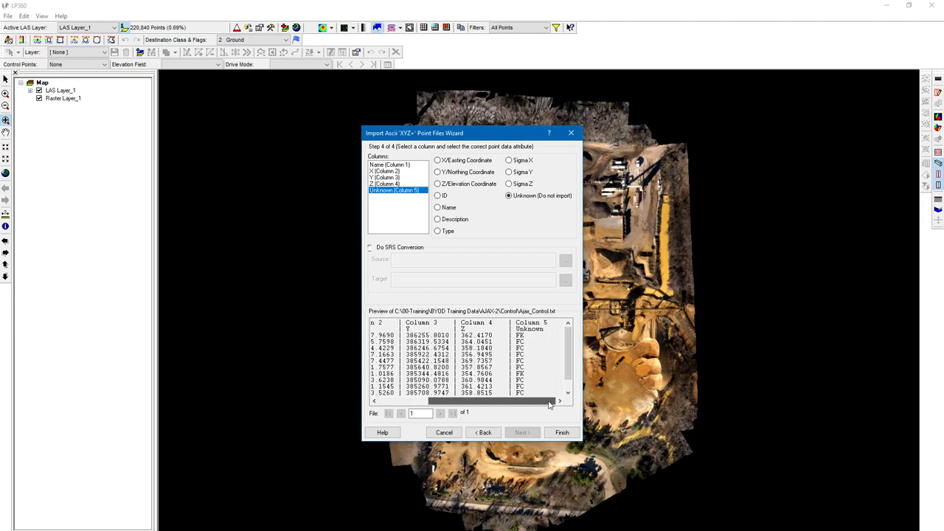
pyautogui.click(438, 231)
pyautogui.moveTo(457, 401); pyautogui.dragTo(508, 401)
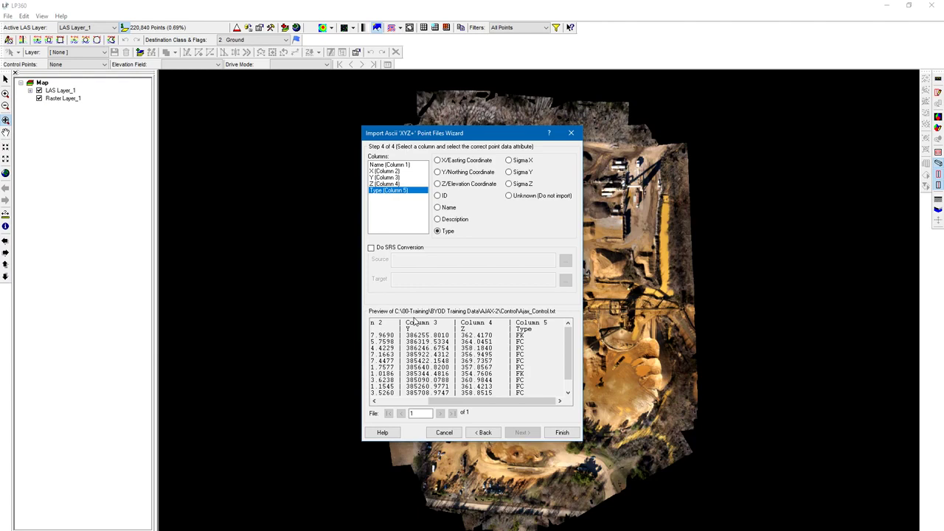
# Leave SRS conversion off and finish the import, replacing the existing Ajax_Control.shp
pyautogui.click(372, 248)
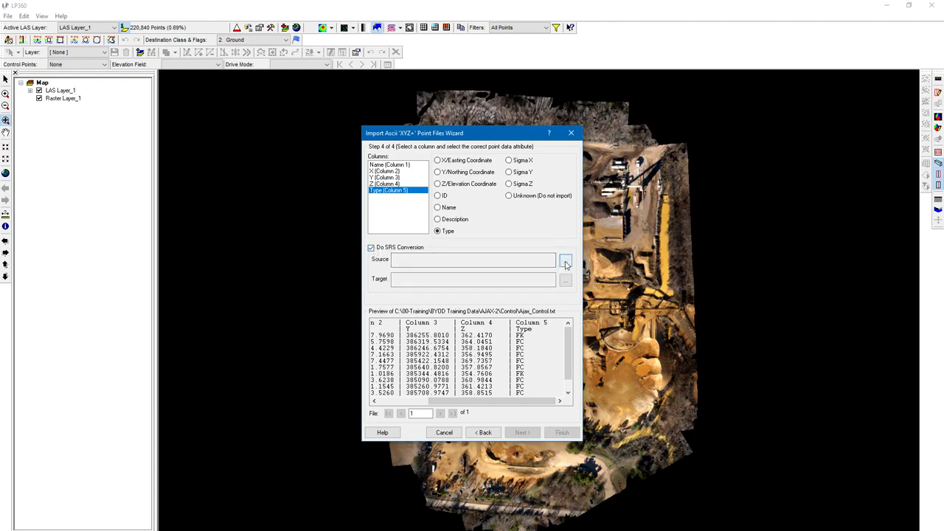
pyautogui.click(372, 249)
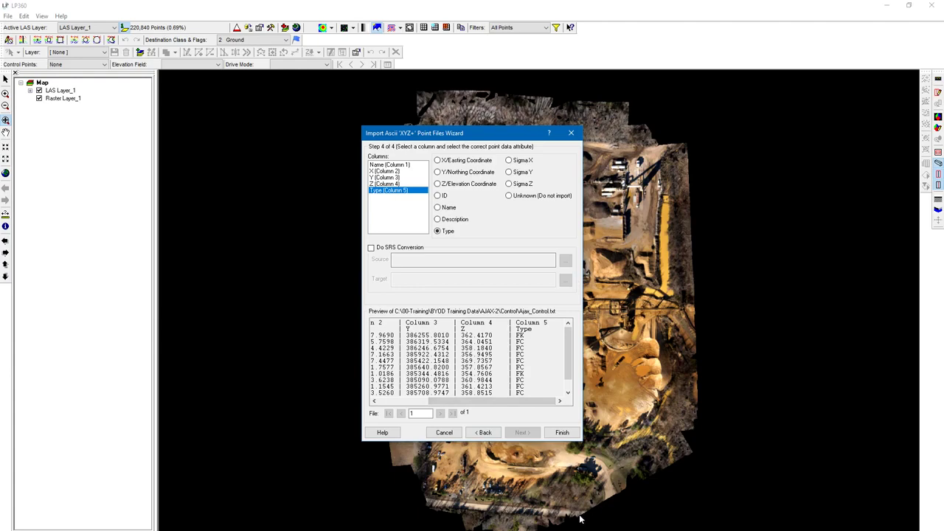
pyautogui.click(563, 433)
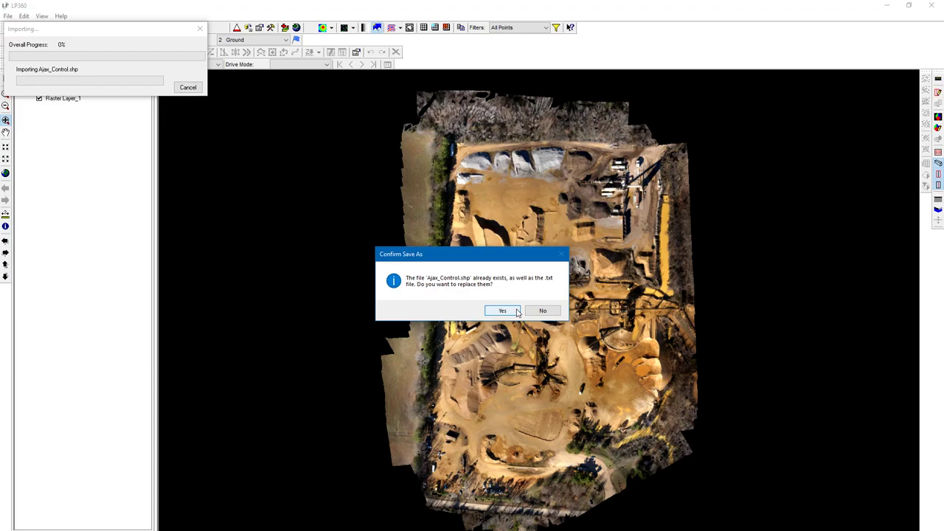
pyautogui.click(517, 312)
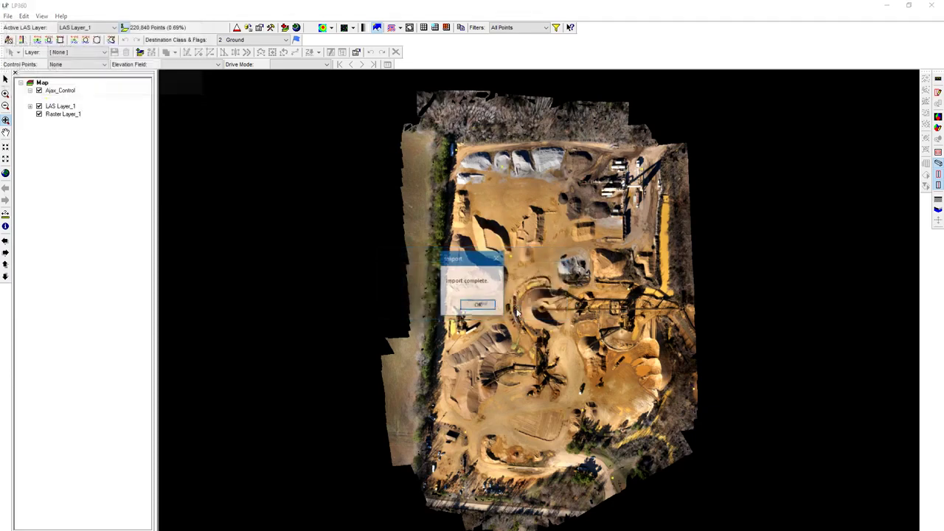
pyautogui.click(478, 305)
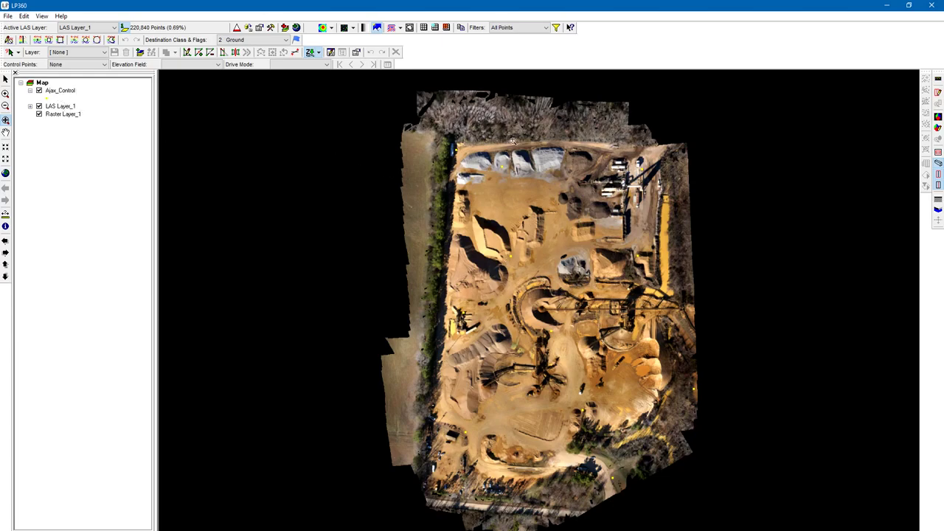
pyautogui.click(510, 168)
pyautogui.scroll(-5, 445, 371)
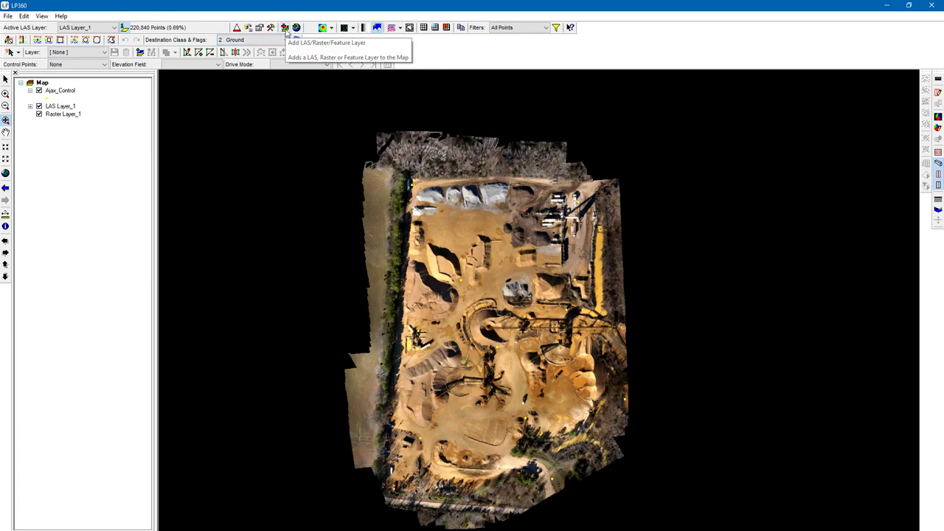
pyautogui.click(285, 29)
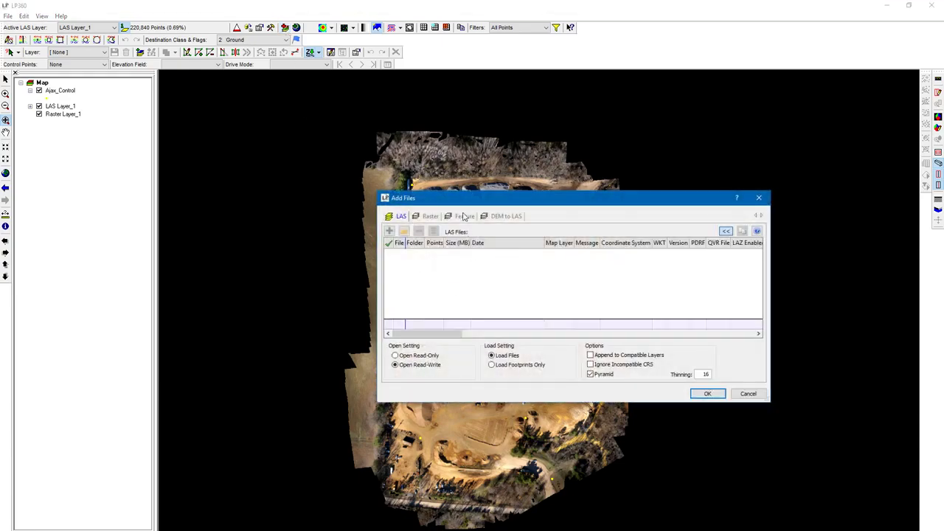
pyautogui.click(463, 215)
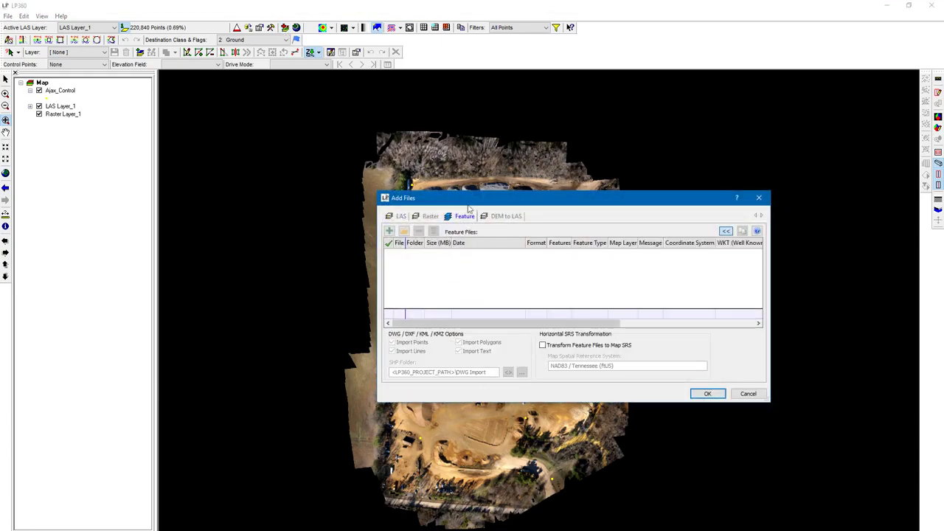
pyautogui.click(389, 231)
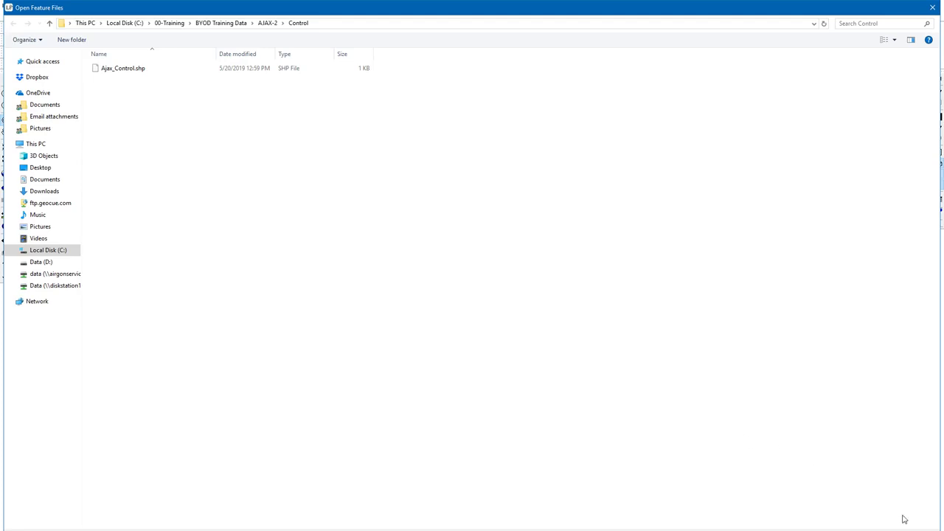
pyautogui.click(219, 71)
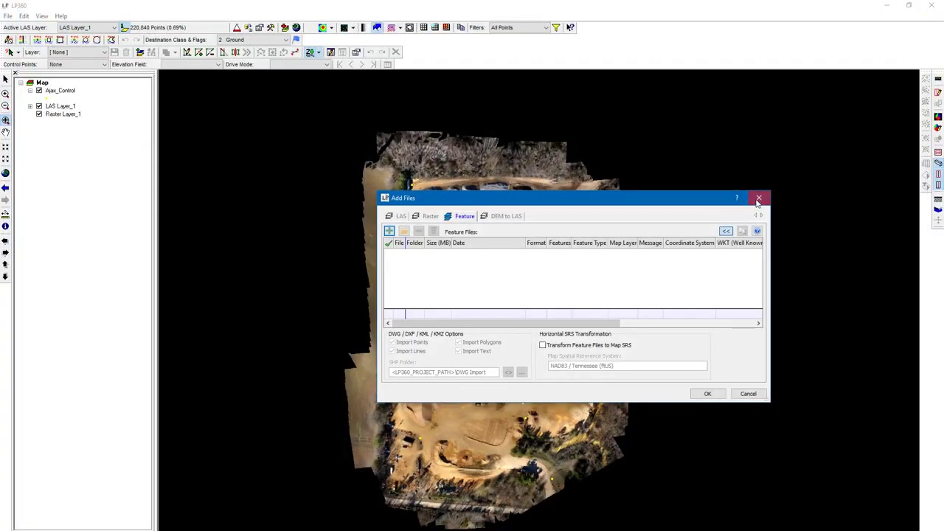
pyautogui.click(759, 200)
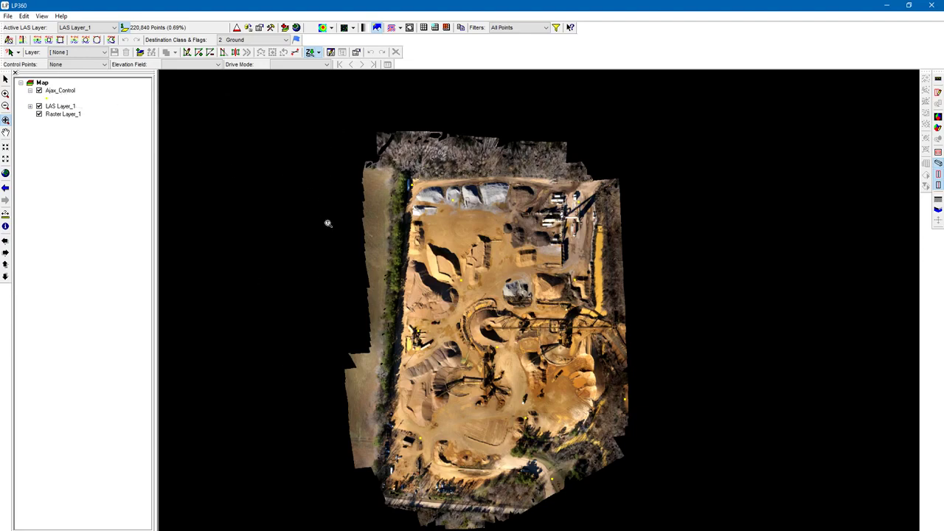
# Inspect the imported points of the Ajax_Control layer in Feature Analyst, then close it
pyautogui.rightClick(68, 95)
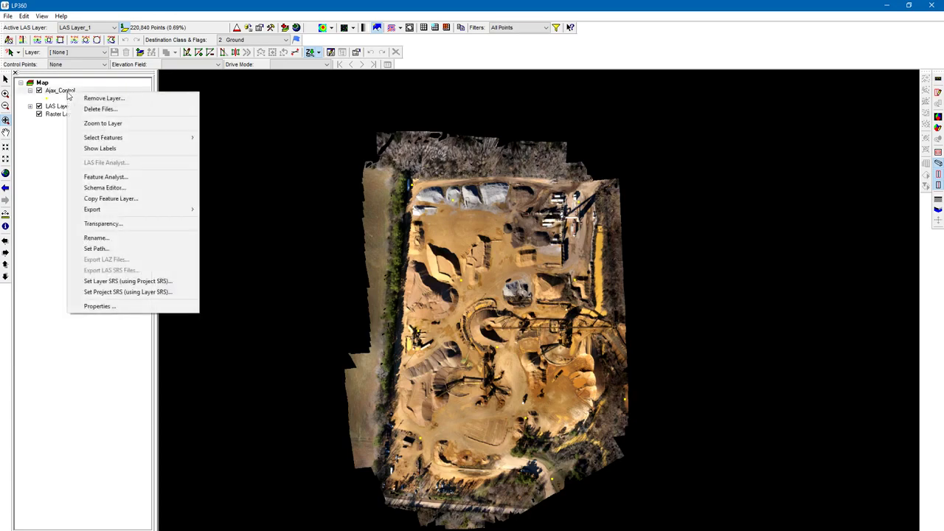
pyautogui.click(83, 176)
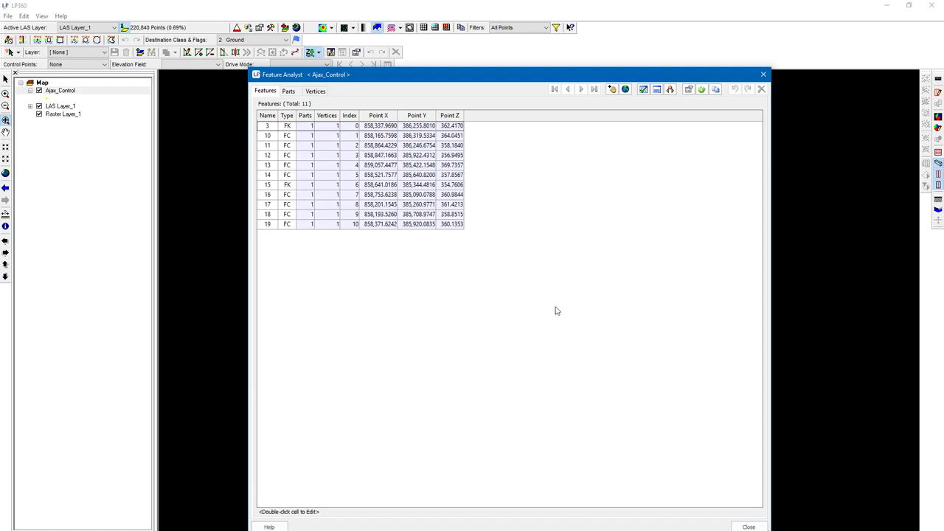
pyautogui.click(748, 526)
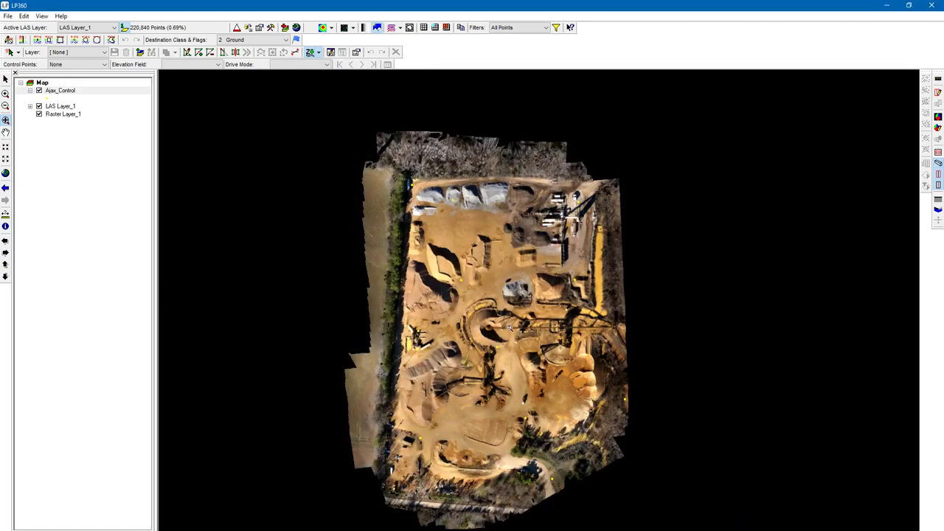